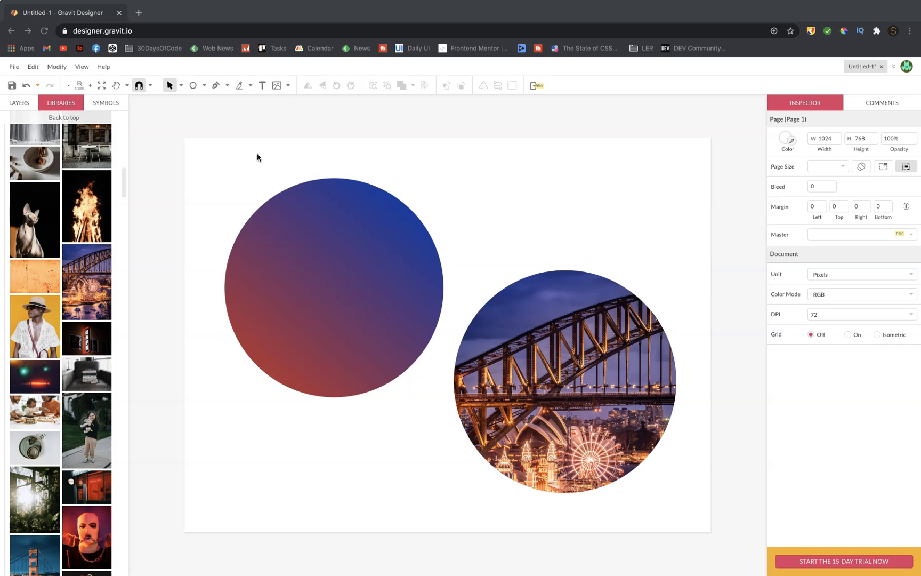
Step: Delete both existing circles from the page and show the list of layers
left_click_drag(214, 156, 721, 482)
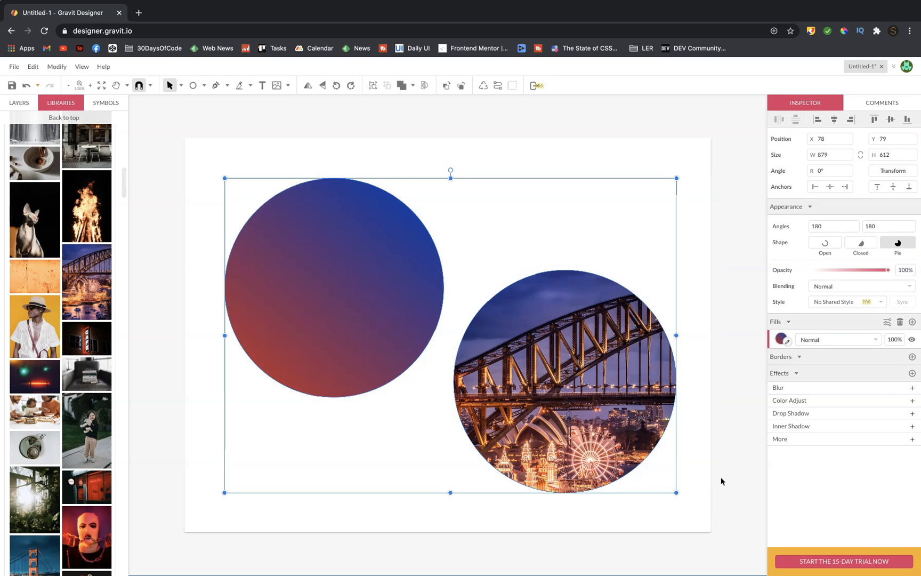
key("Delete")
left_click(19, 103)
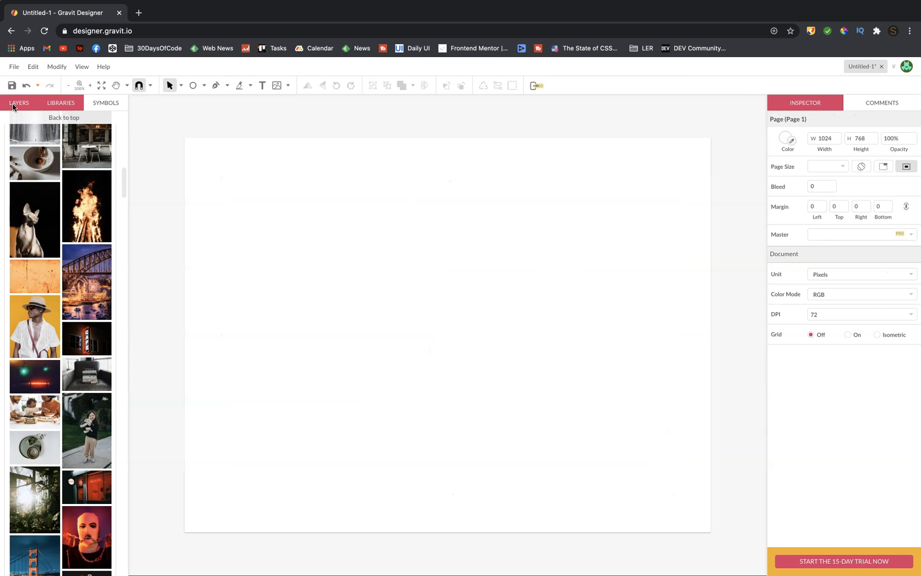
Step: Draw a circle about 458 px in diameter in the upper-left part of the page with the Ellipse tool
left_click(203, 85)
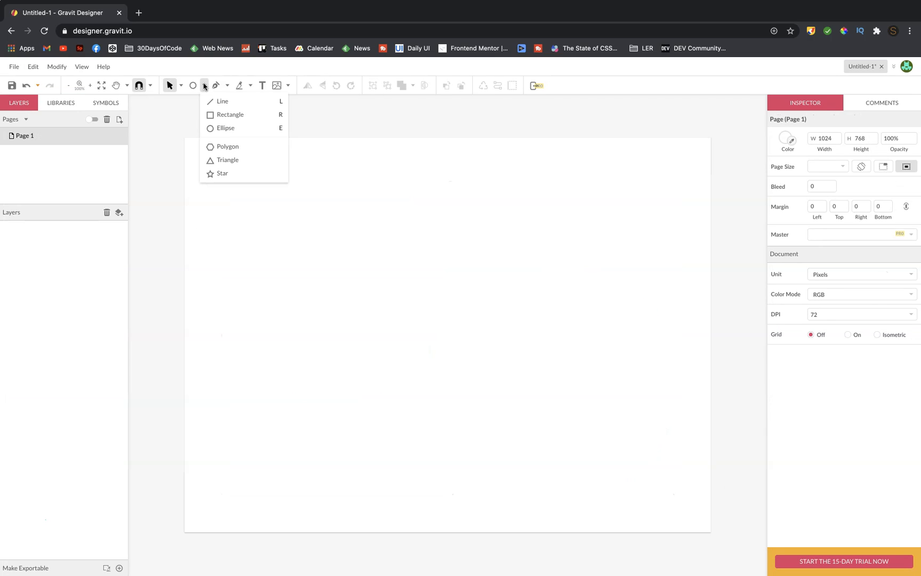
left_click(238, 129)
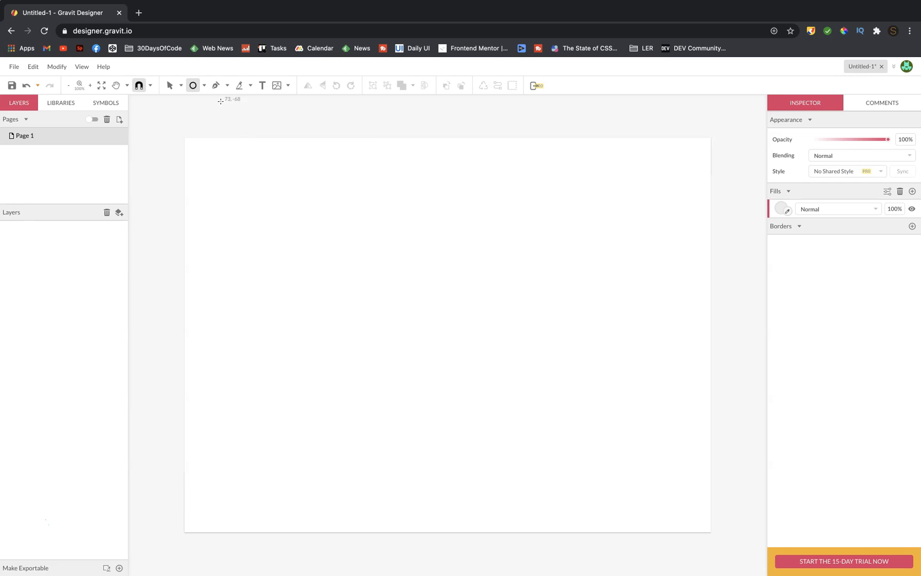
left_click(204, 86)
left_click(228, 128)
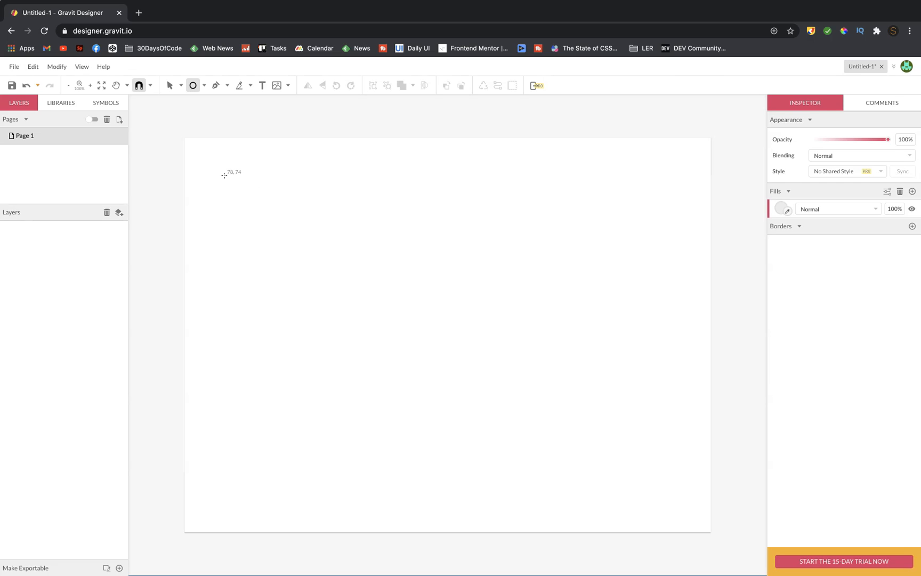
left_click_drag(224, 175, 454, 409)
left_click(483, 250)
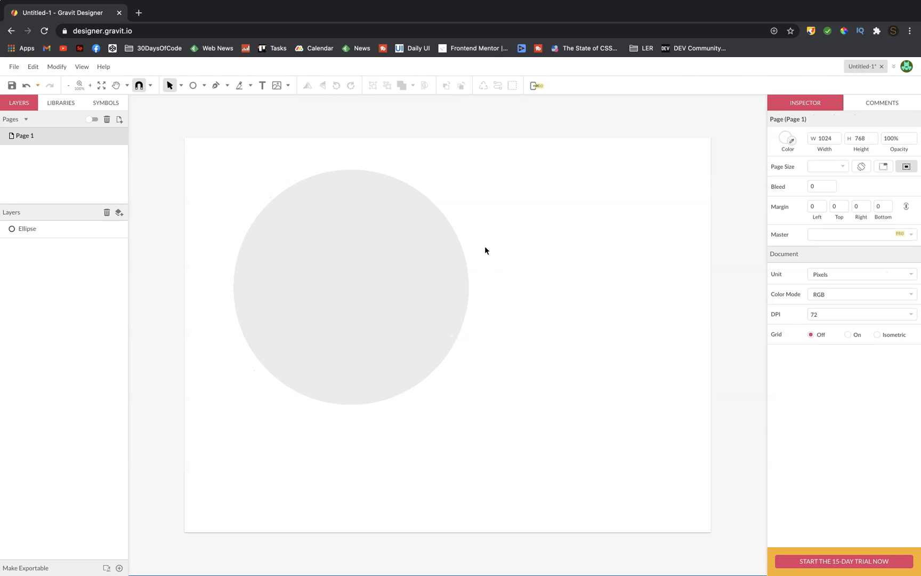
left_click(391, 279)
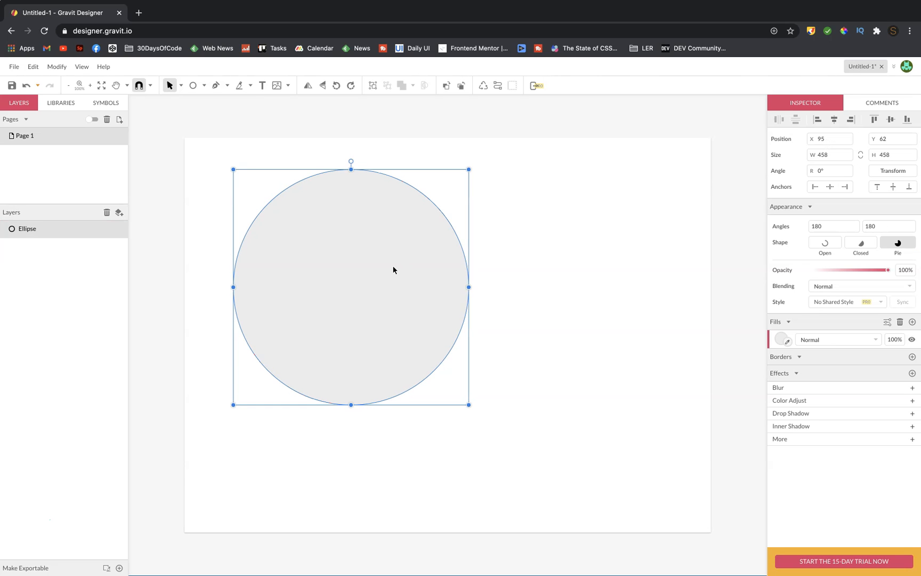
left_click(780, 339)
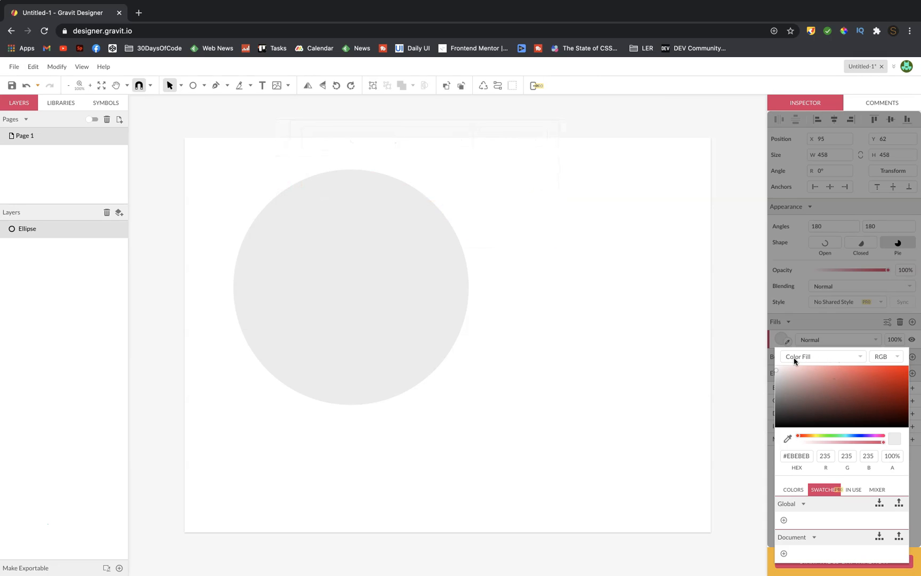
left_click(862, 355)
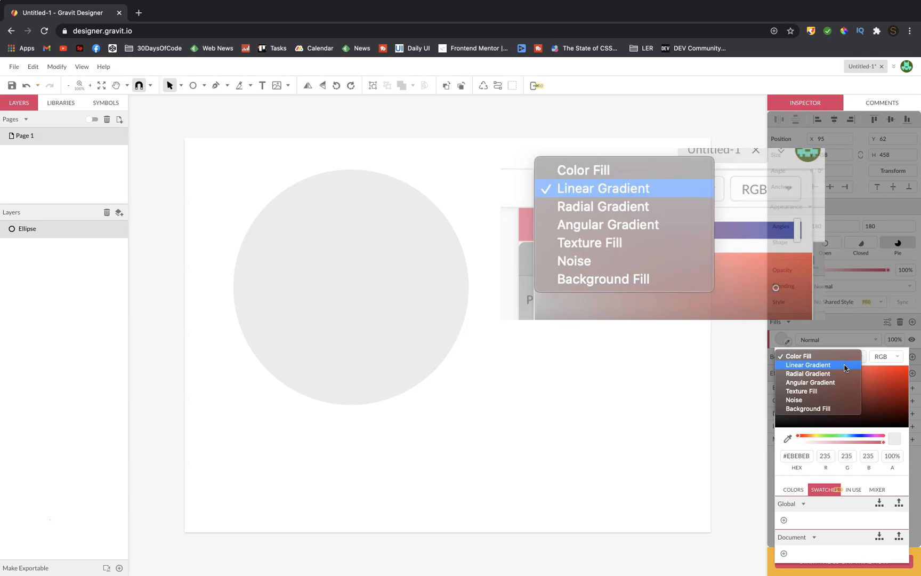
left_click(845, 367)
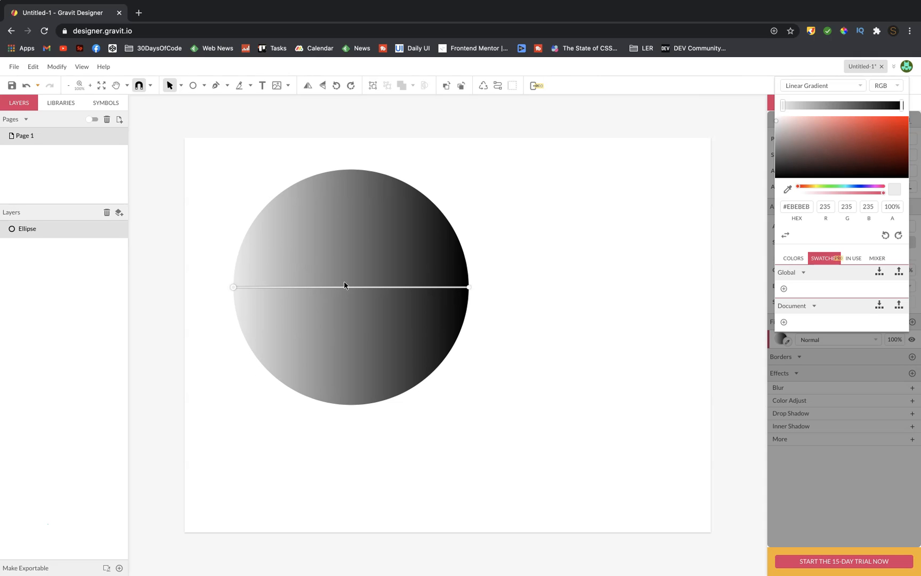
key("ctrl+z")
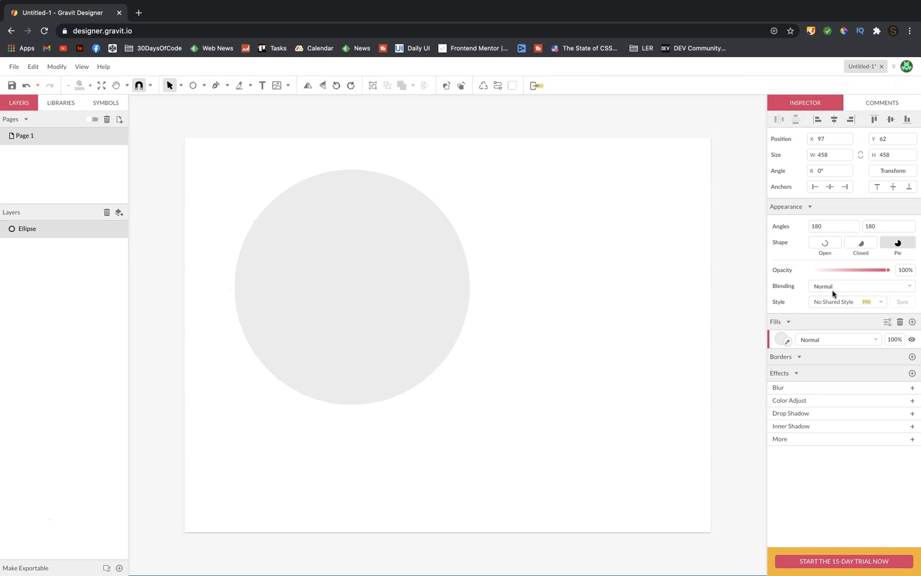
Step: Fill the circle with the solid red #D51919
left_click(782, 339)
mouse_move(900, 370)
left_mouse_down()
mouse_move(895, 389)
mouse_move(892, 376)
left_mouse_up()
left_click(612, 306)
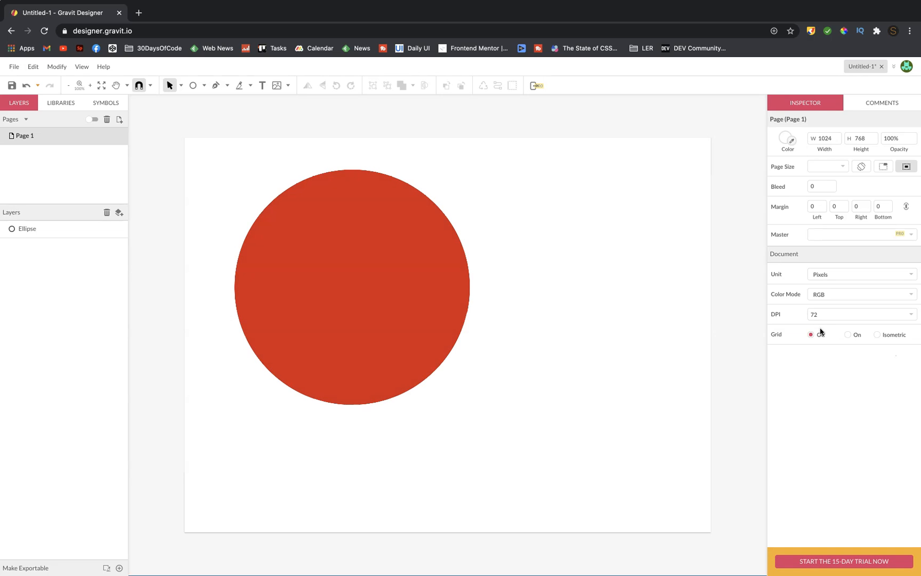
Step: Change the red circle's fill type to Linear Gradient and decline saving the file to the cloud
left_click(468, 283)
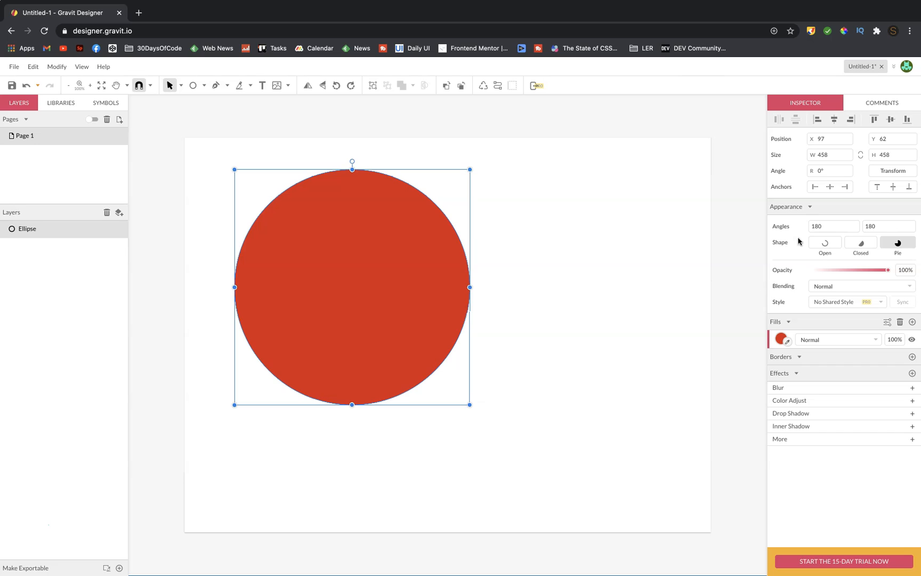
left_click(782, 339)
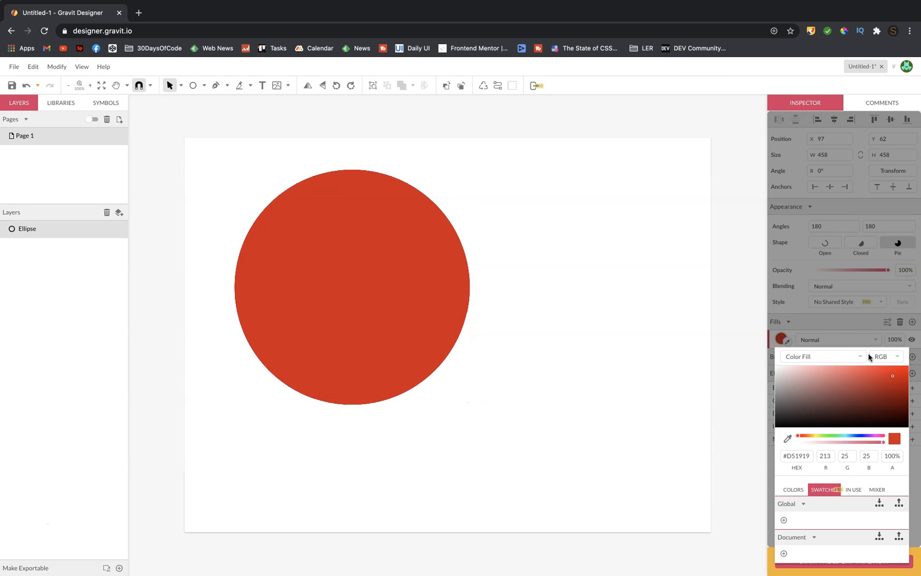
left_click(839, 357)
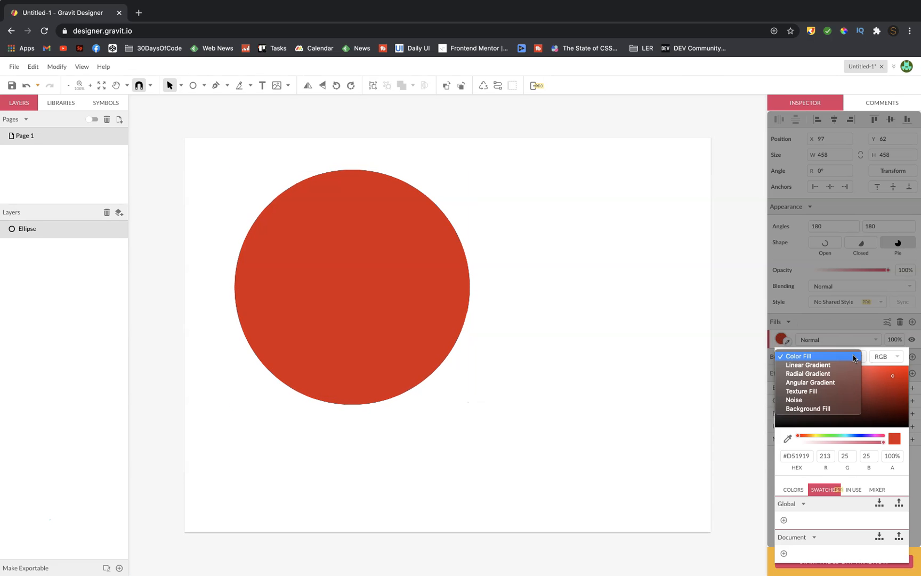
left_click(807, 366)
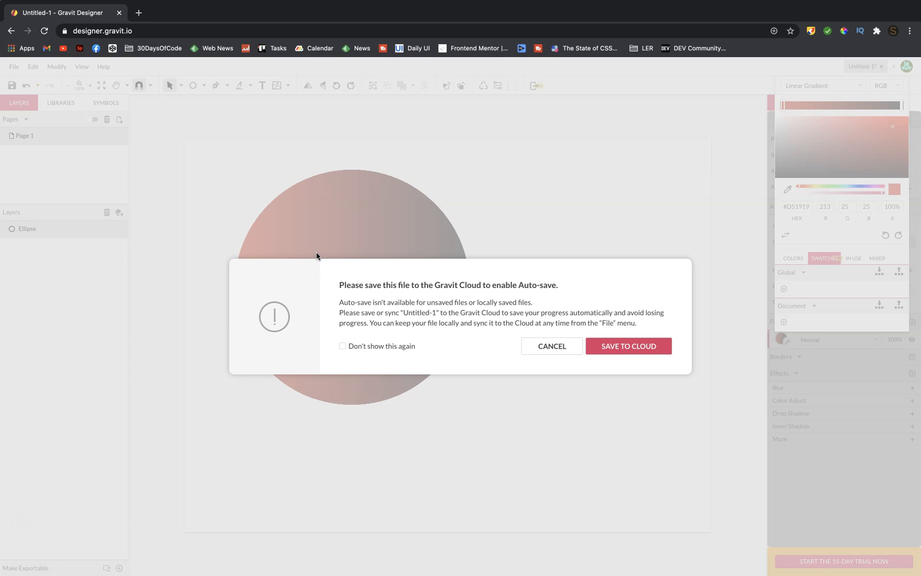
left_click(556, 343)
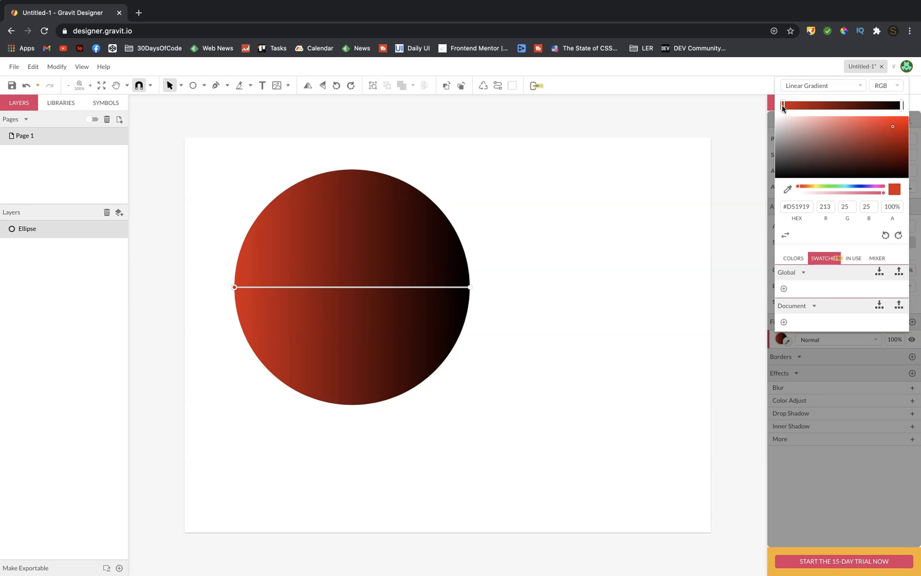
Step: Set the gradient's black end stop to the blue #1B1DA2
left_click(901, 106)
left_click_drag(880, 186, 859, 186)
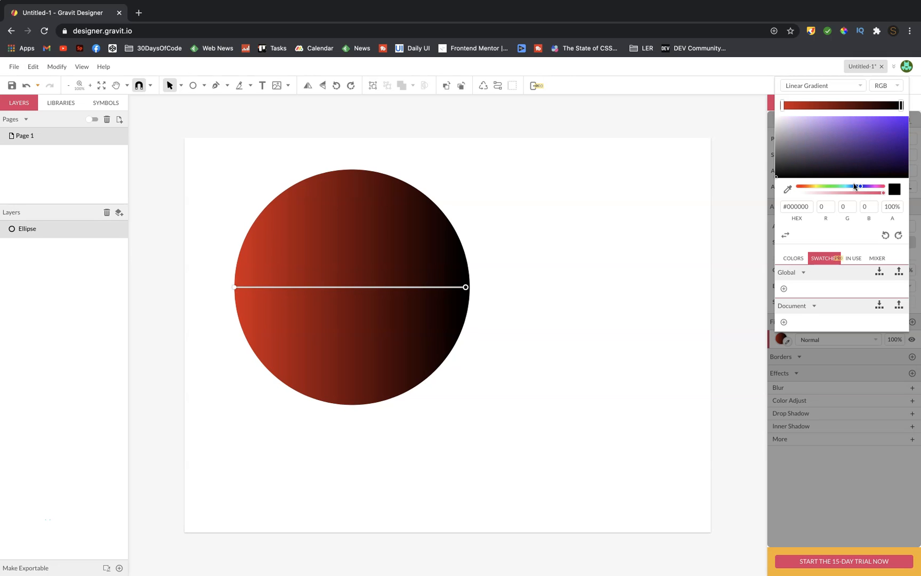
left_click(891, 144)
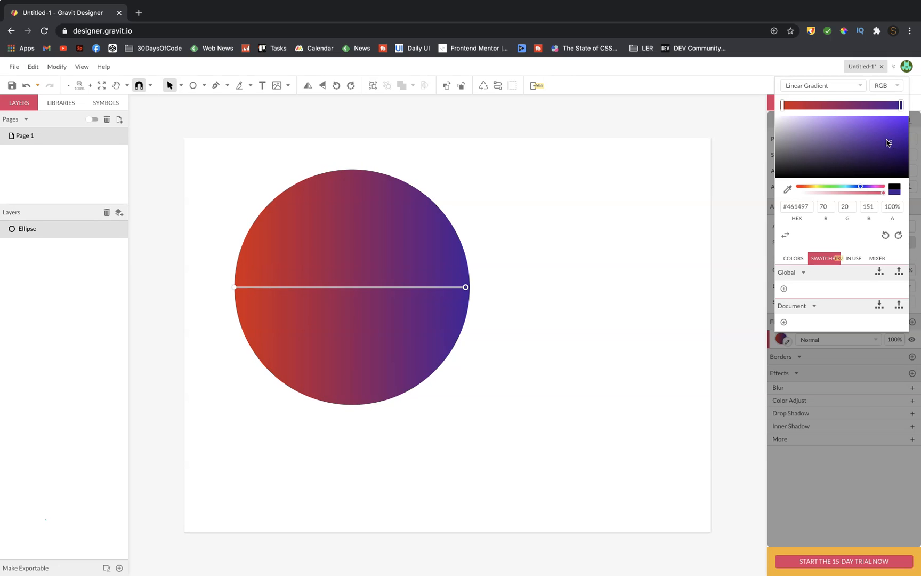
mouse_move(890, 148)
left_mouse_down()
mouse_move(876, 150)
mouse_move(888, 142)
left_mouse_up()
mouse_move(865, 188)
left_mouse_down()
mouse_move(835, 191)
mouse_move(856, 190)
left_mouse_up()
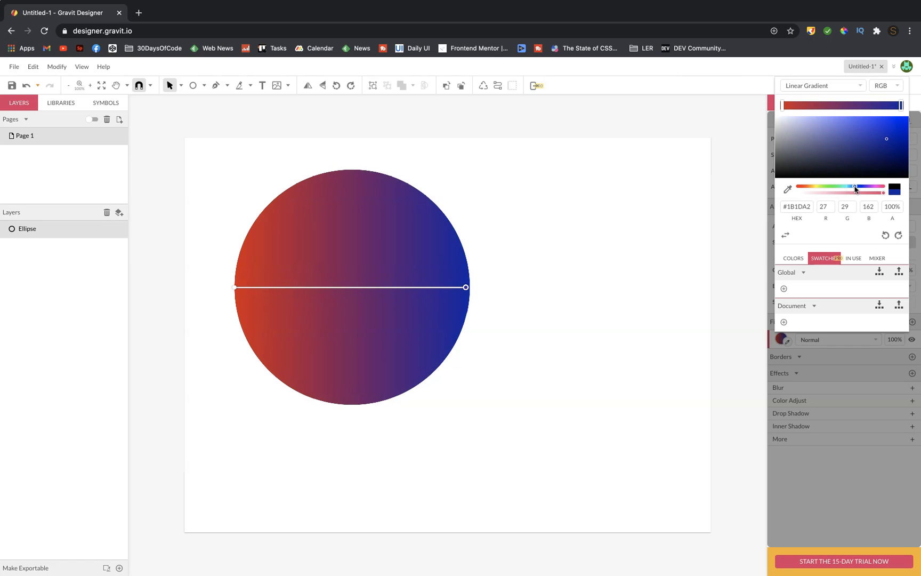
Step: Try blue and green hues on the gradient's start stop and settle on the dark red #B91818
left_click(783, 106)
left_click(871, 131)
left_click_drag(871, 131, 892, 136)
left_click(850, 189)
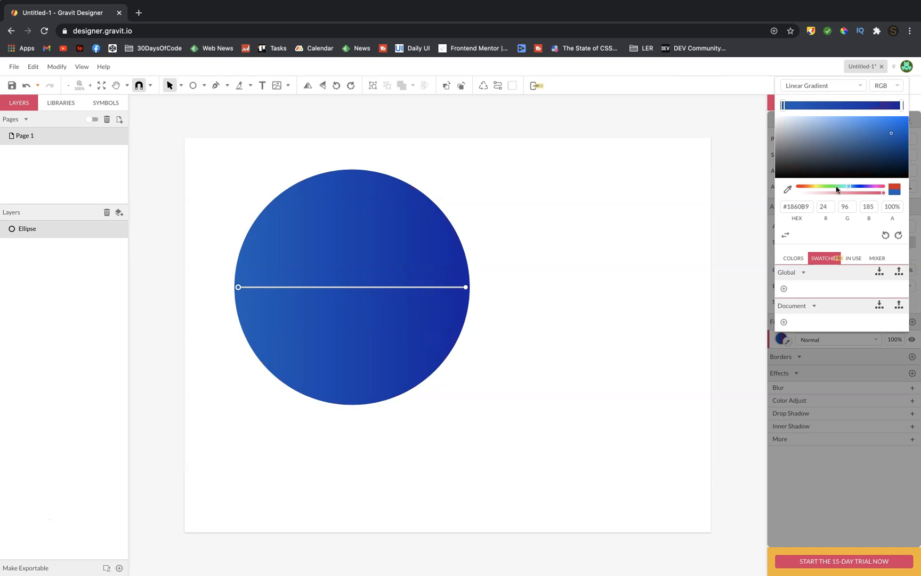
left_click_drag(836, 188, 824, 189)
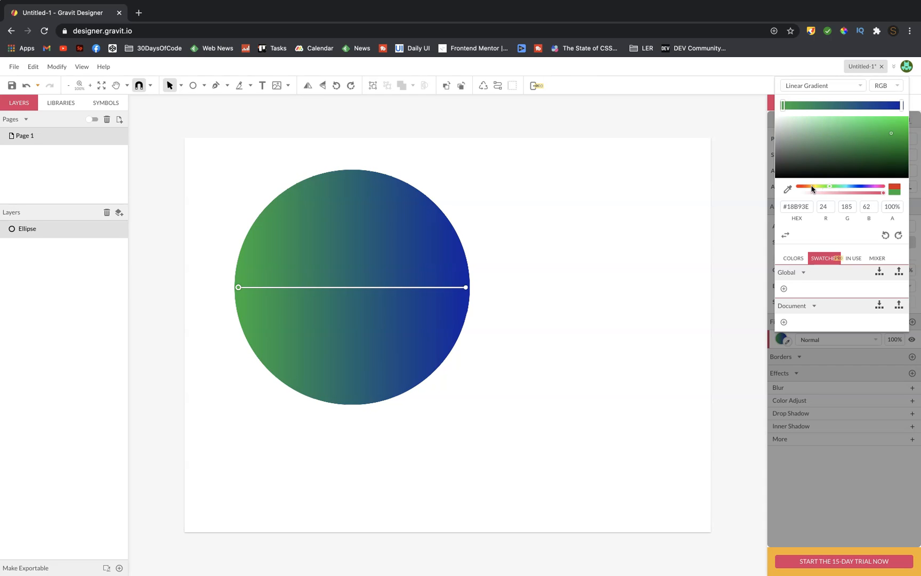
left_click(811, 187)
left_click_drag(819, 184, 796, 190)
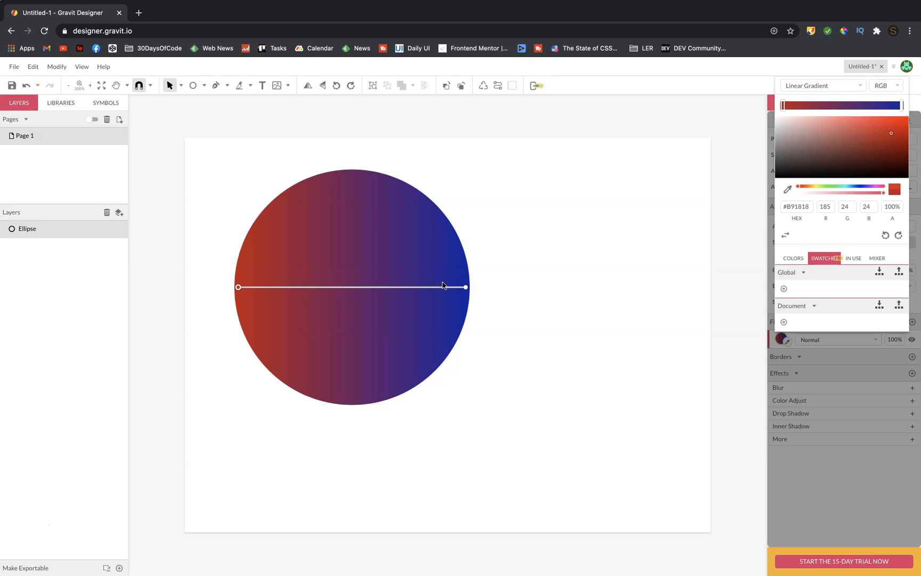
Step: Reorient the gradient diagonally so red starts below the circle's lower edge and blue ends beyond its upper right
left_click_drag(467, 287, 411, 198)
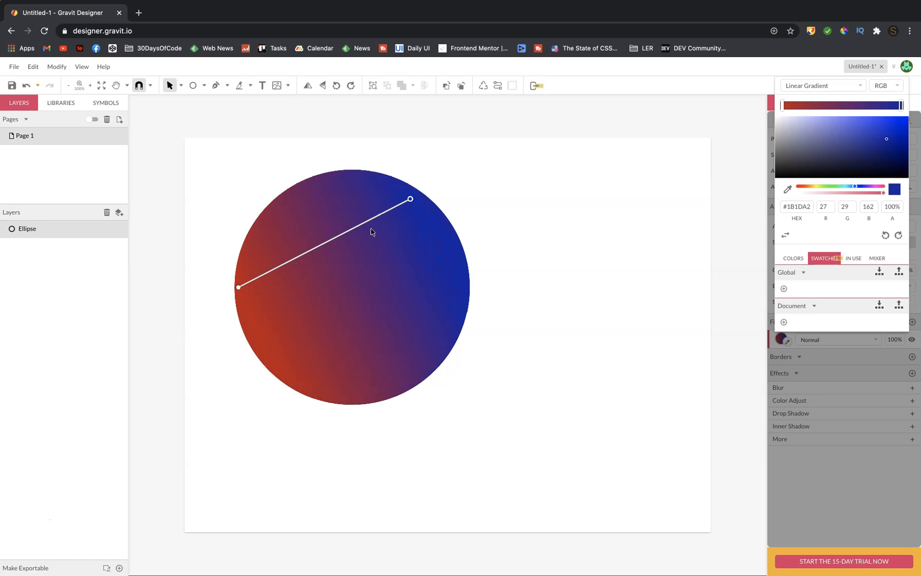
left_click_drag(238, 287, 283, 421)
left_click_drag(411, 200, 421, 179)
left_click_drag(283, 424, 342, 434)
left_click(342, 399)
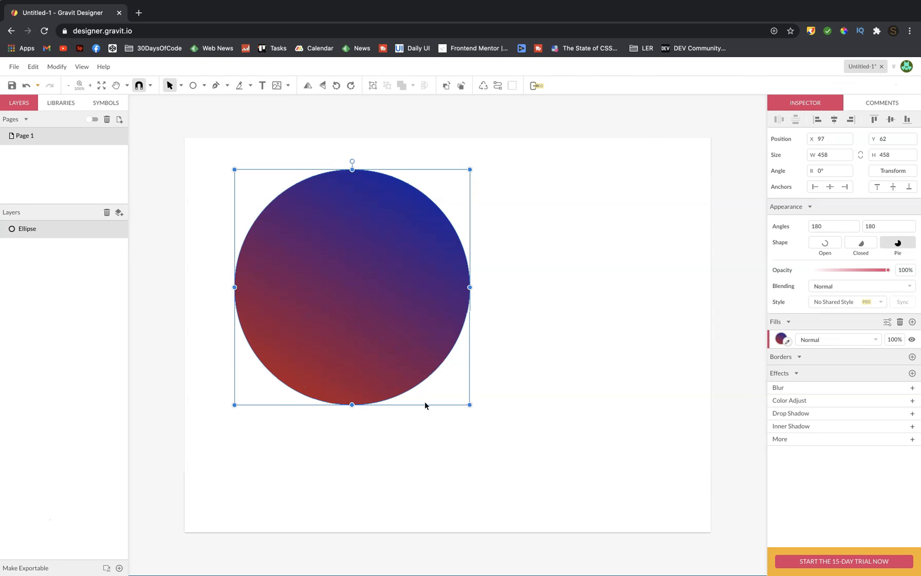
left_click(596, 294)
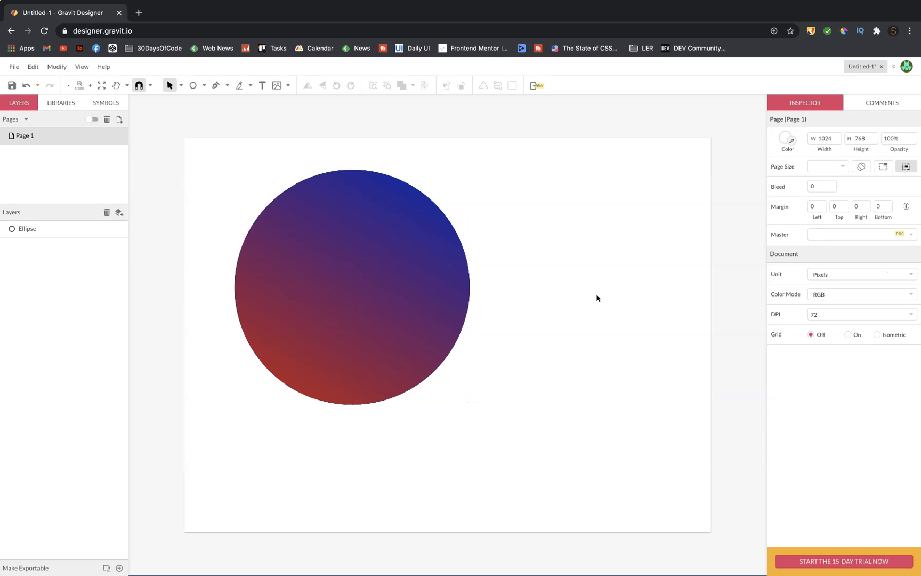
Step: Move the gradient circle up and to the left to about X 65, Y 35
left_click(442, 314)
left_click_drag(442, 321, 425, 306)
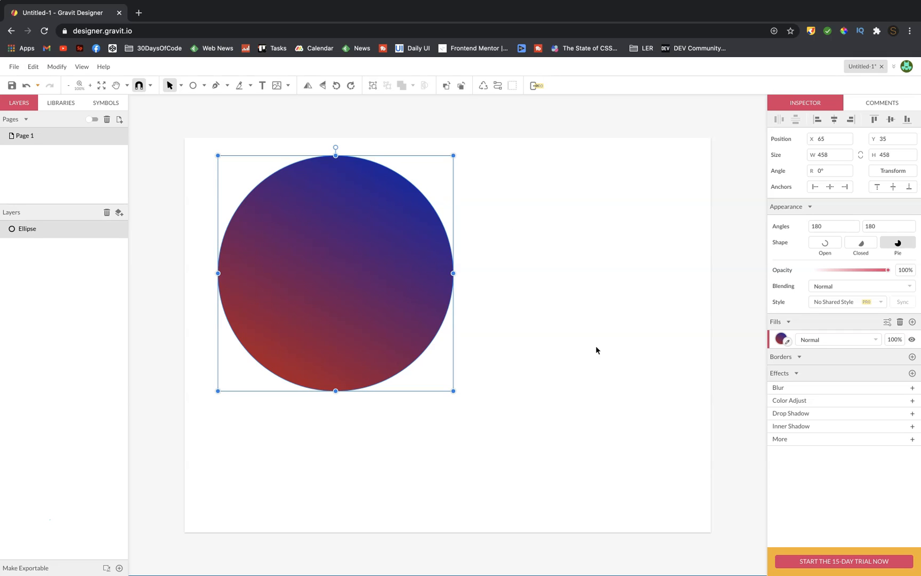
left_click(596, 349)
Step: Draw a second circle in the lower-right part of the page, enlarged to about 461 px and placed at about X 512, Y 259
left_click(194, 86)
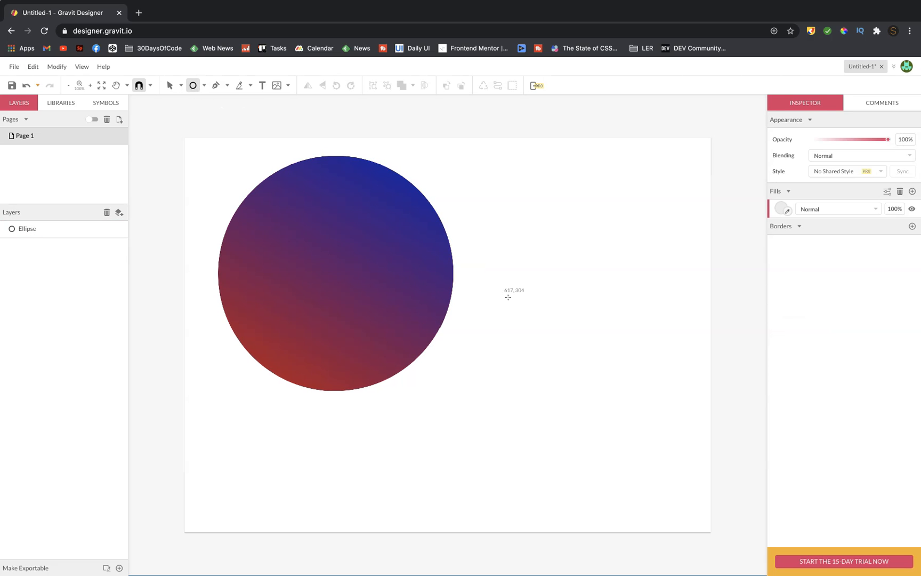
left_click_drag(528, 300, 693, 491)
mouse_move(692, 407)
left_mouse_down()
mouse_move(631, 408)
mouse_move(637, 387)
left_mouse_up()
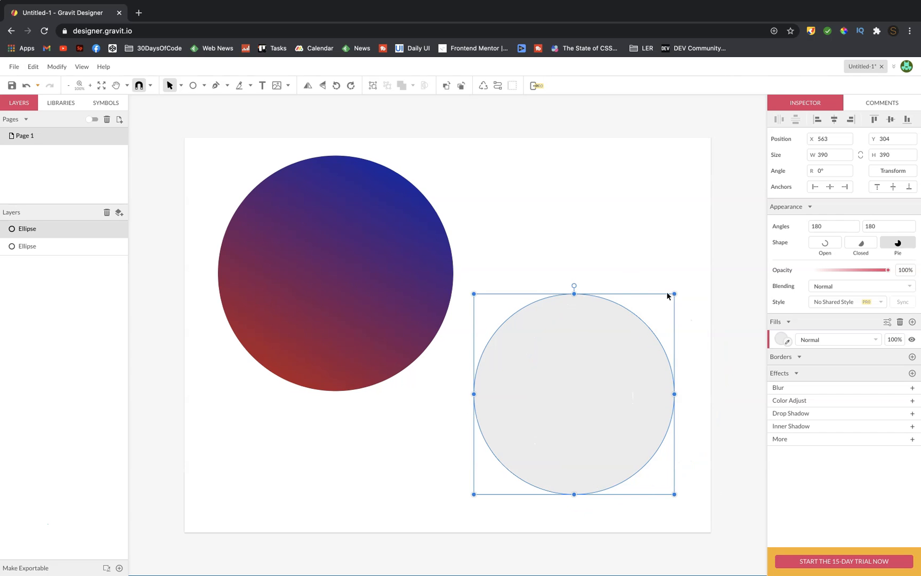
left_click_drag(674, 294, 710, 257)
left_click_drag(635, 333, 611, 358)
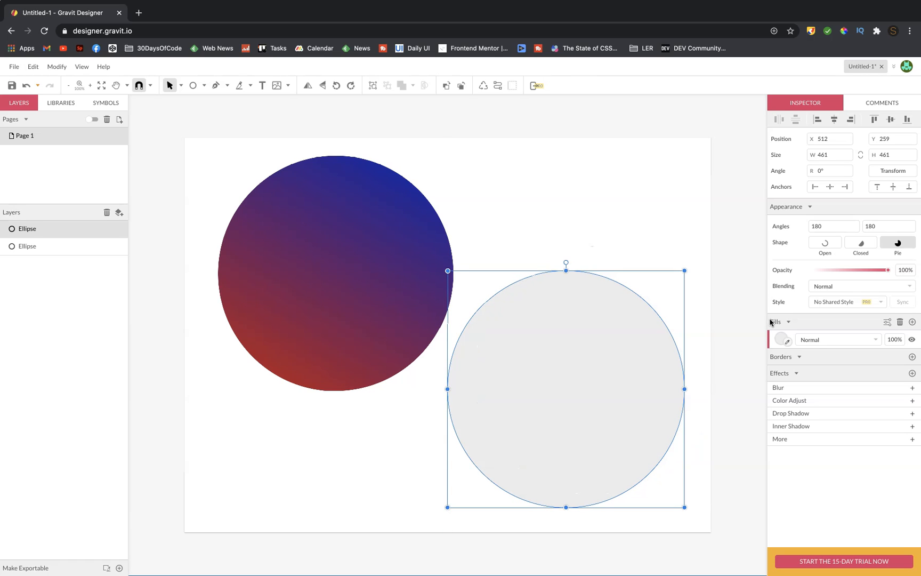
Step: Change the second circle's fill type to Texture Fill with the default checkerboard pattern
left_click(781, 340)
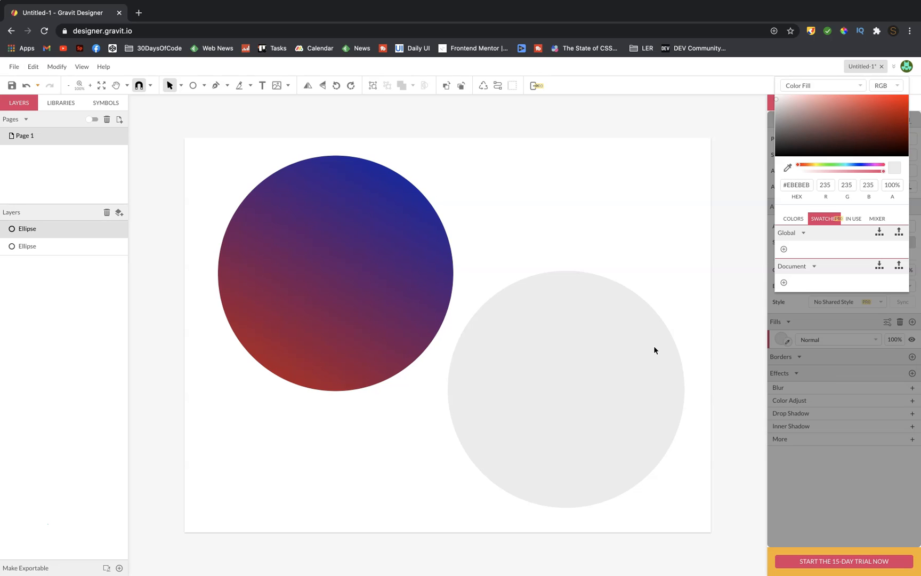
left_click(861, 85)
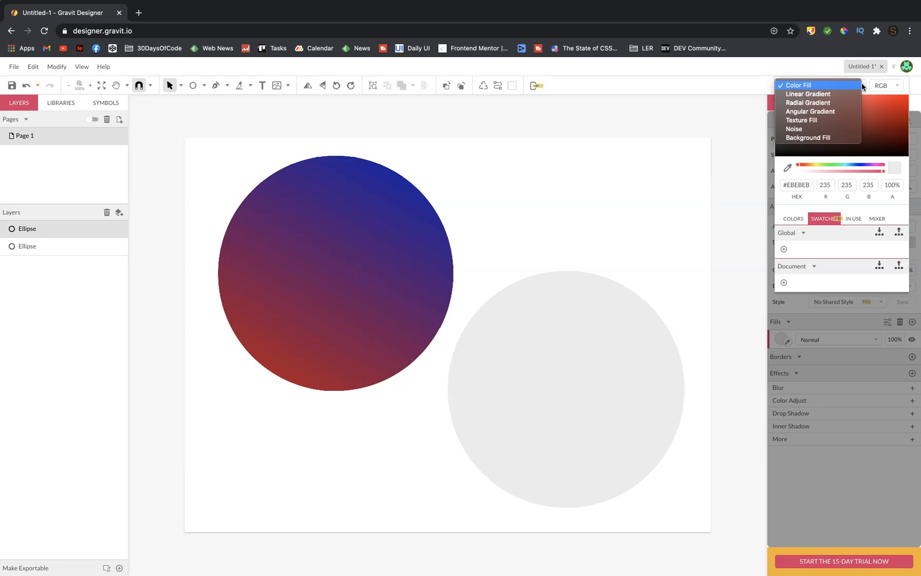
left_click(815, 121)
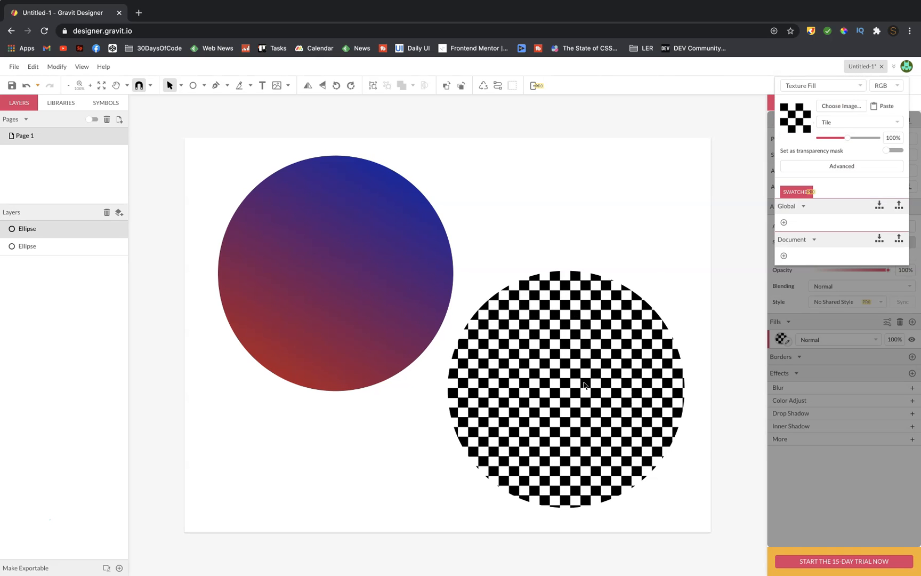
left_click(586, 329)
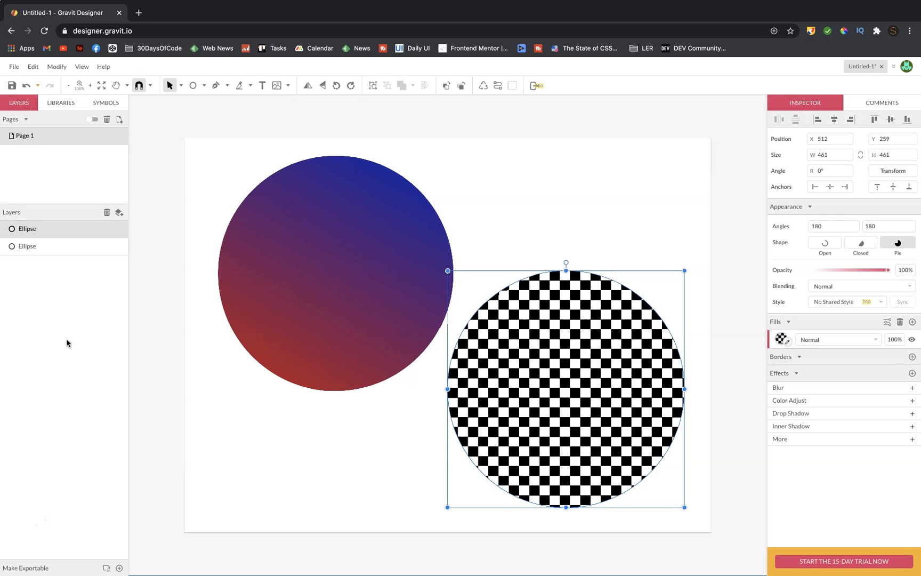
Step: Browse the library's Unsplash photos and look through the available photo categories, keeping all categories shown
left_click(63, 105)
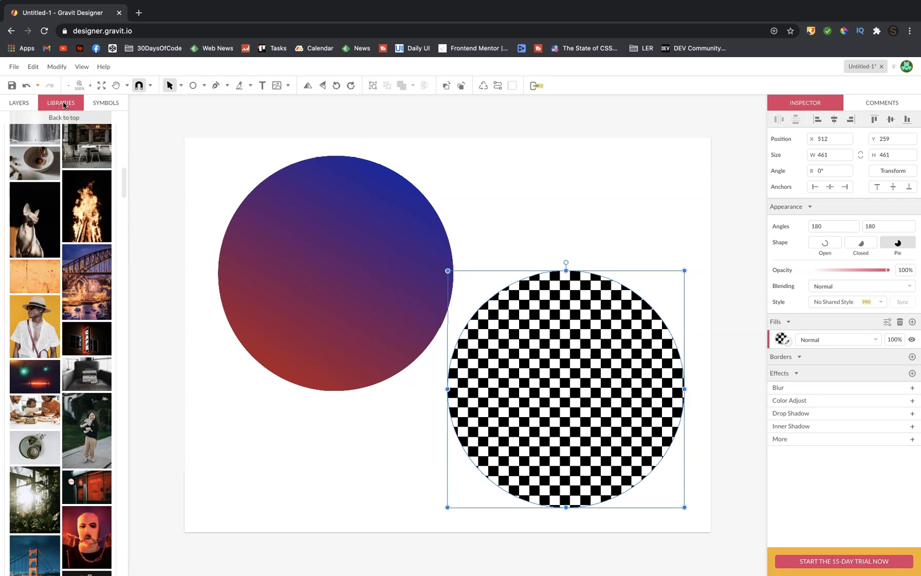
left_click_drag(123, 181, 126, 121)
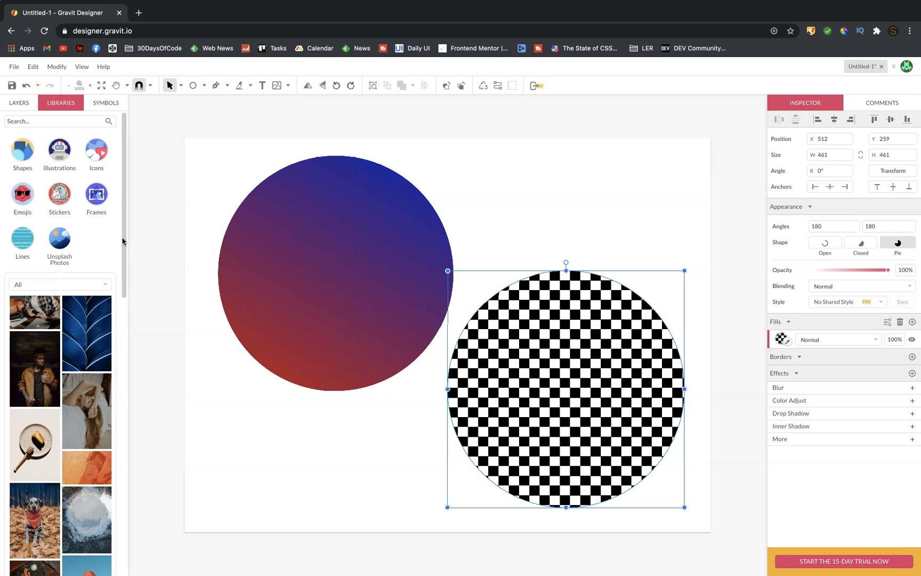
scroll(122, 241, "down", 15)
scroll(130, 308, "down", 15)
scroll(129, 308, "up", 3)
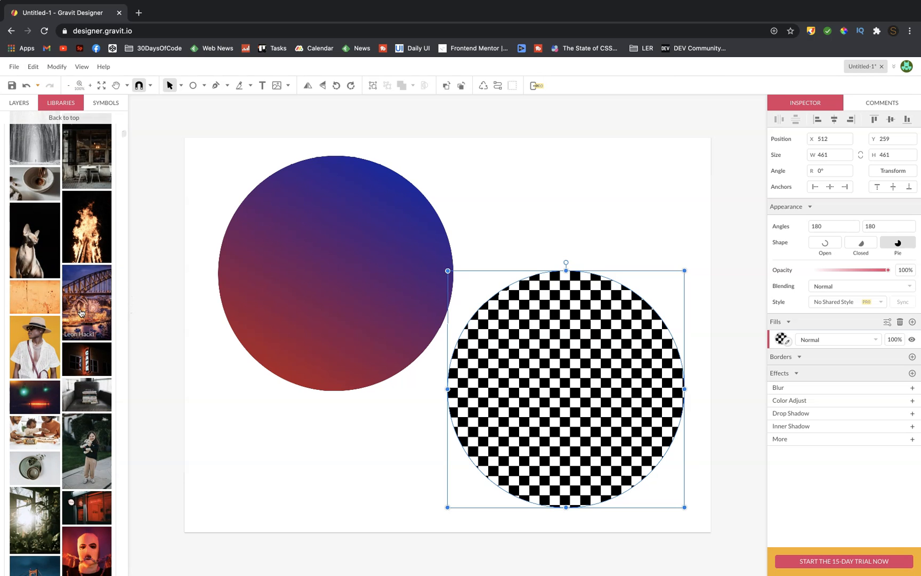
scroll(125, 131, "up", 3)
left_click_drag(124, 128, 126, 114)
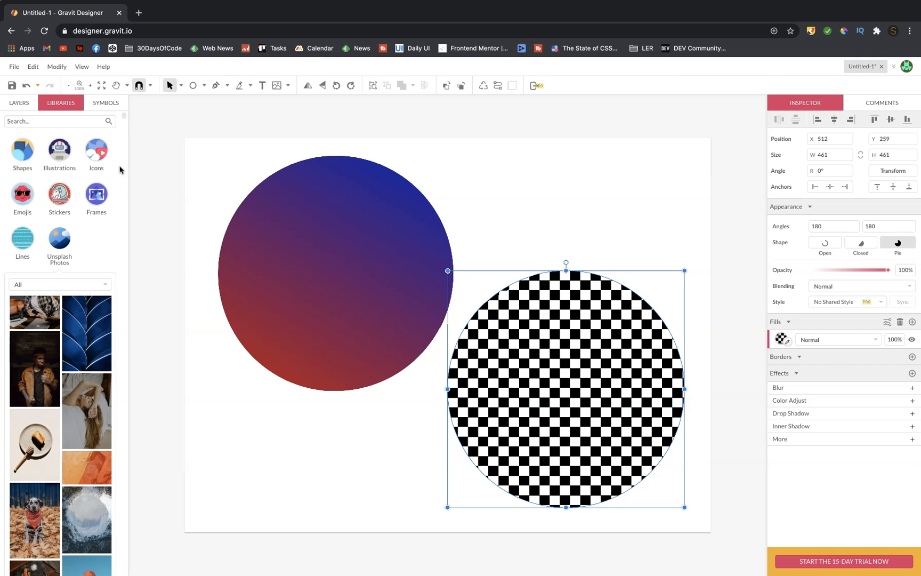
left_click(99, 286)
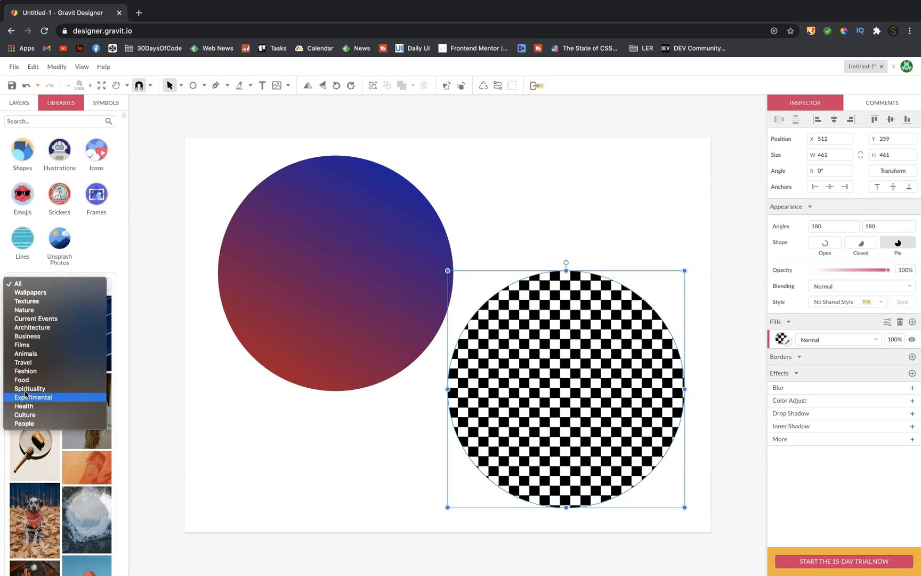
left_click(95, 254)
Step: Fill the checkerboard circle with the library photo of the illuminated bridge and harbour at night
scroll(92, 366, "down", 10)
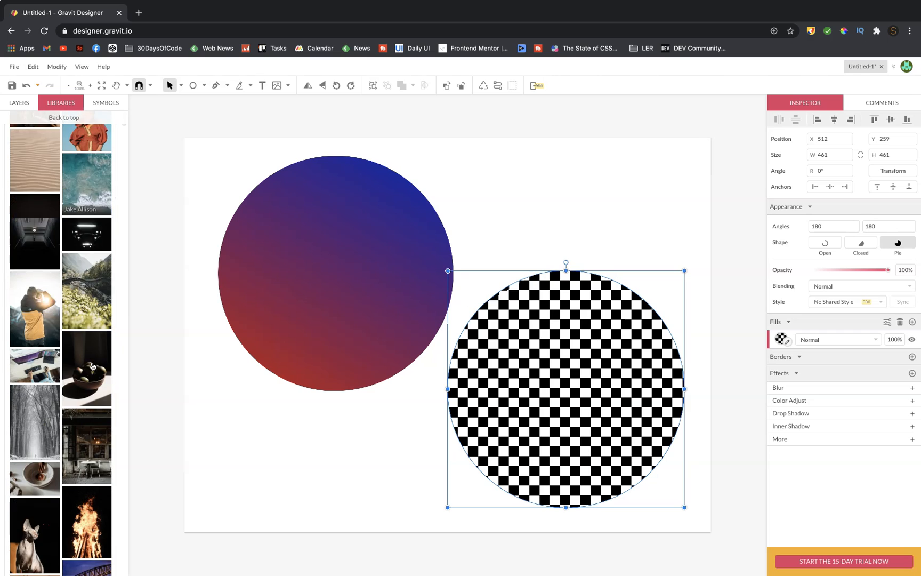
scroll(91, 365, "down", 4)
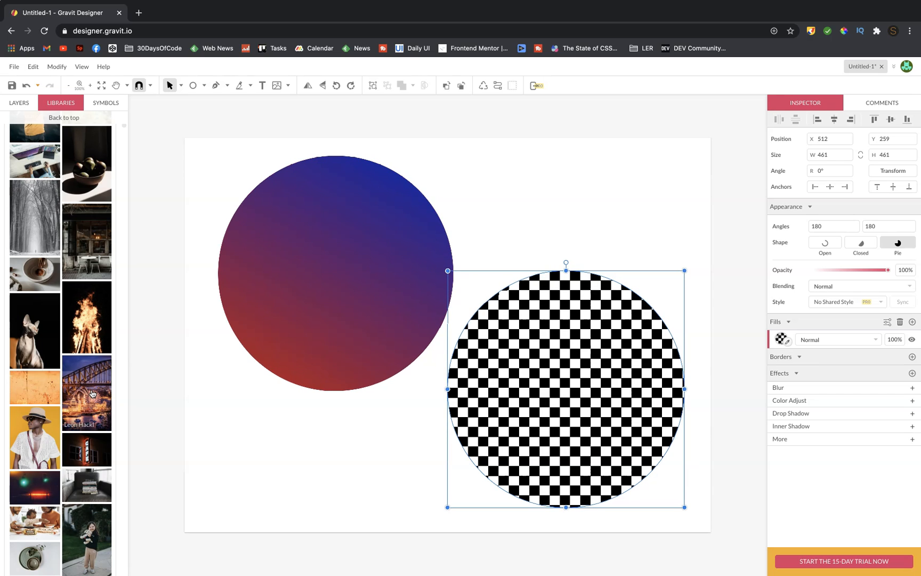
left_click(92, 394)
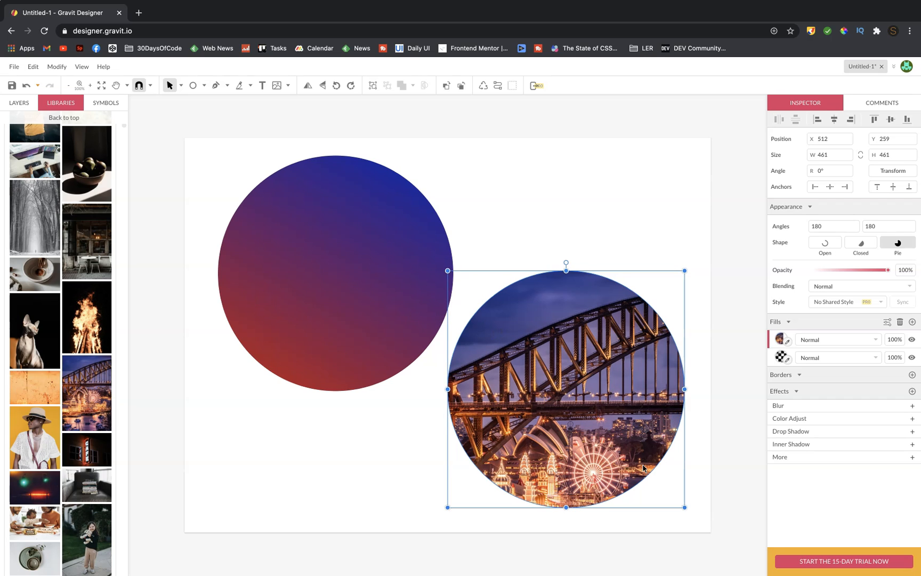
Step: Move the circles apart, placing the photo circle at about X 518, Y 278 and the gradient circle at about X 21, Y 19
left_click_drag(649, 402, 616, 368)
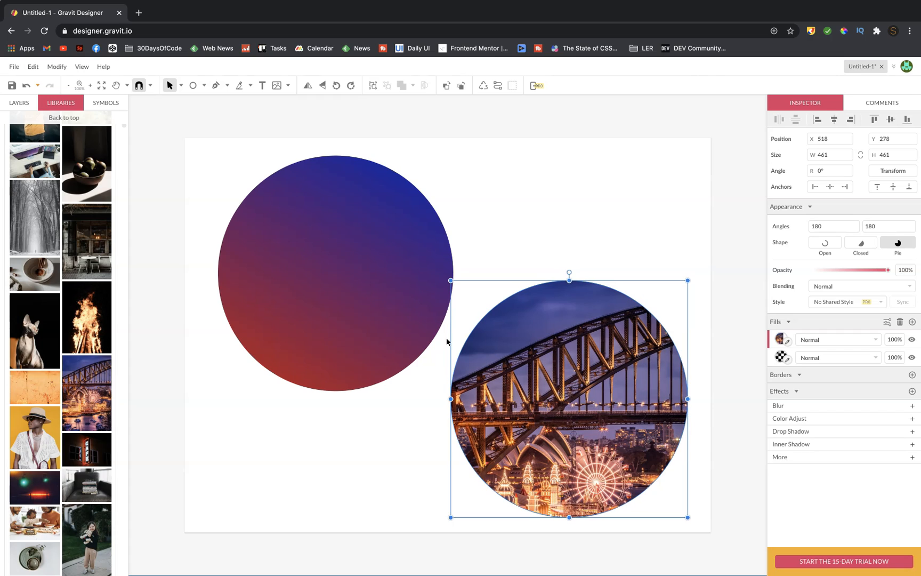
left_click(409, 313)
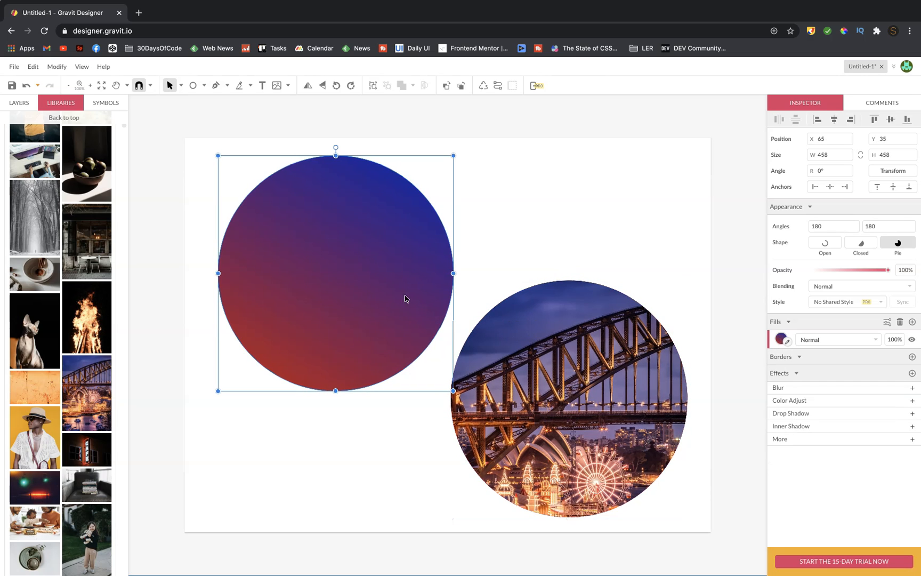
left_click_drag(366, 271, 343, 263)
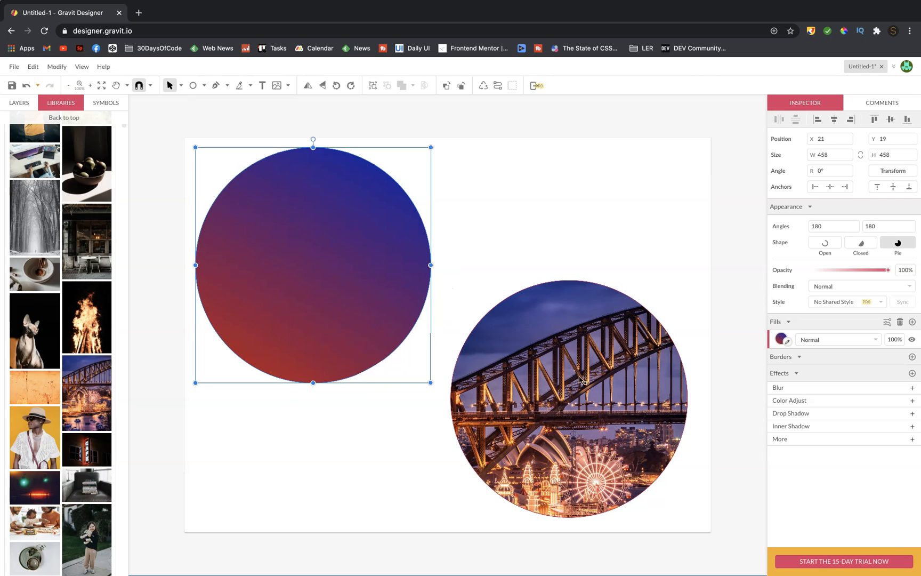
left_click(570, 356)
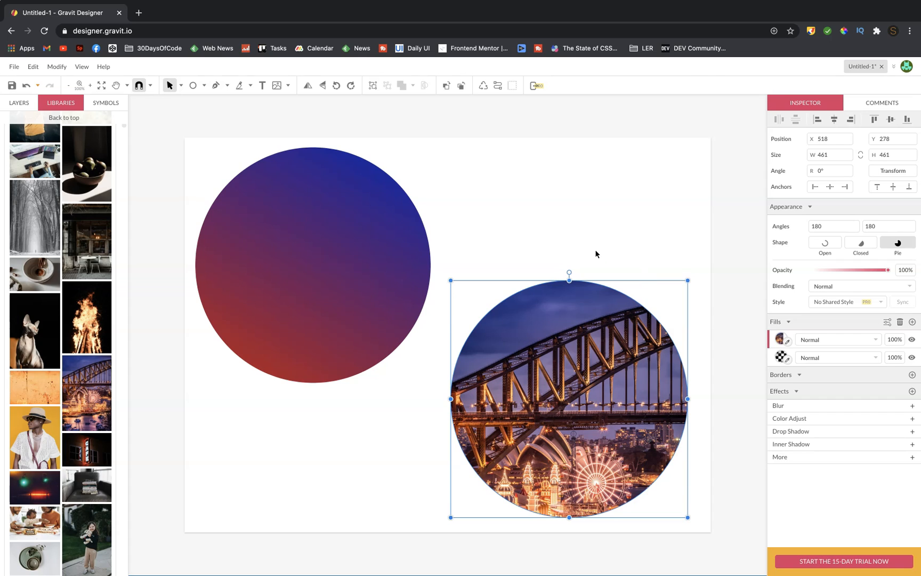
left_click(321, 251)
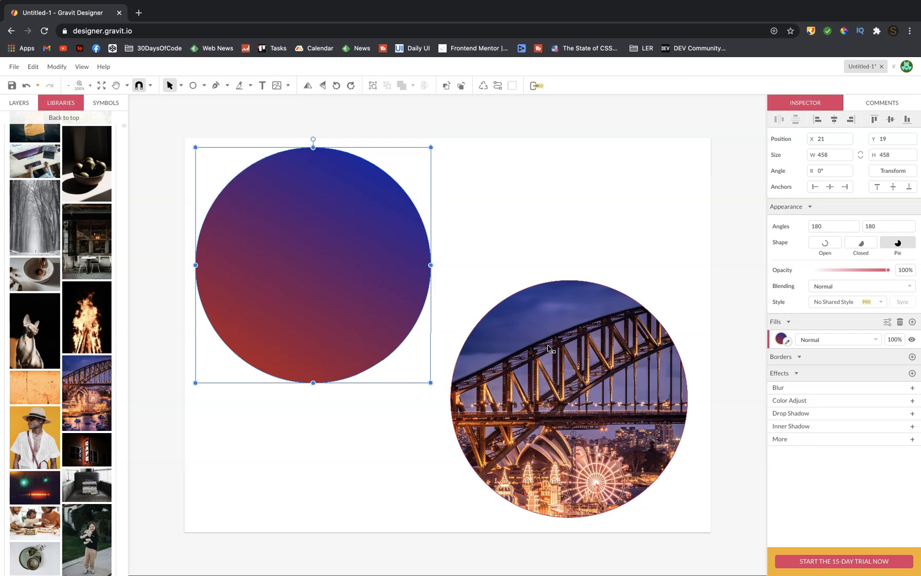